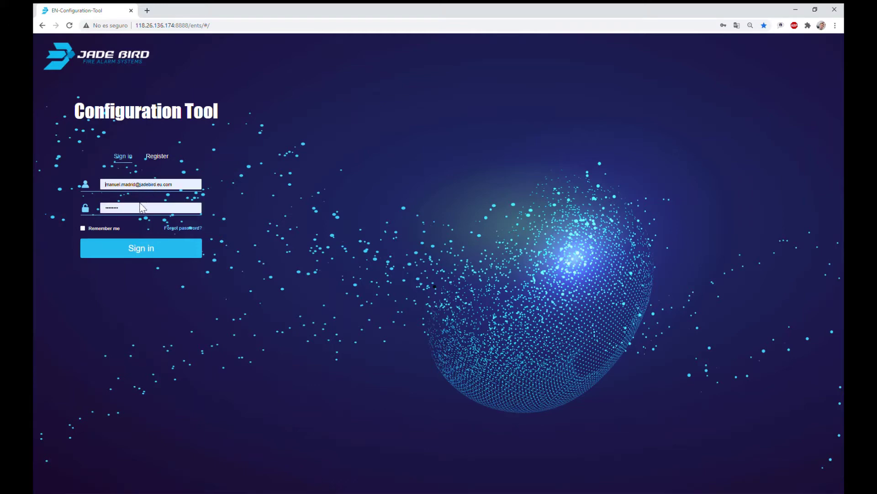
Sign in with the prefilled credentials and create a new project named "Edificio Oficinas".
left_click(136, 253)
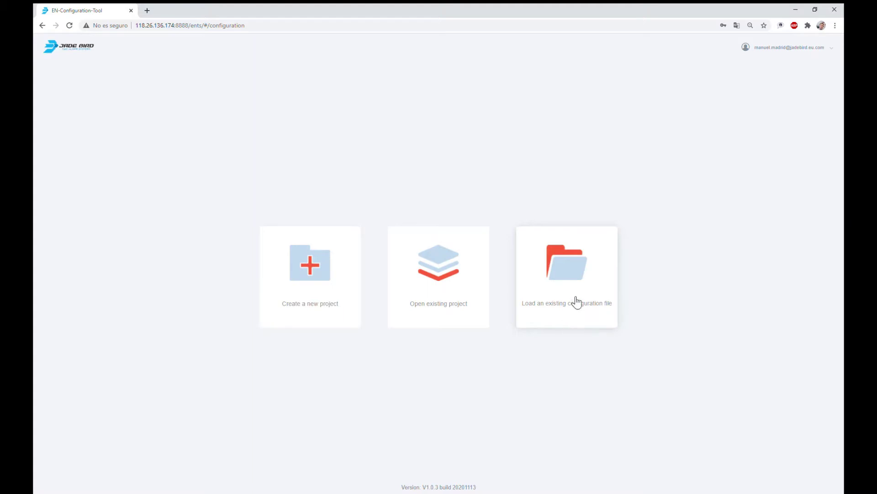
left_click(319, 279)
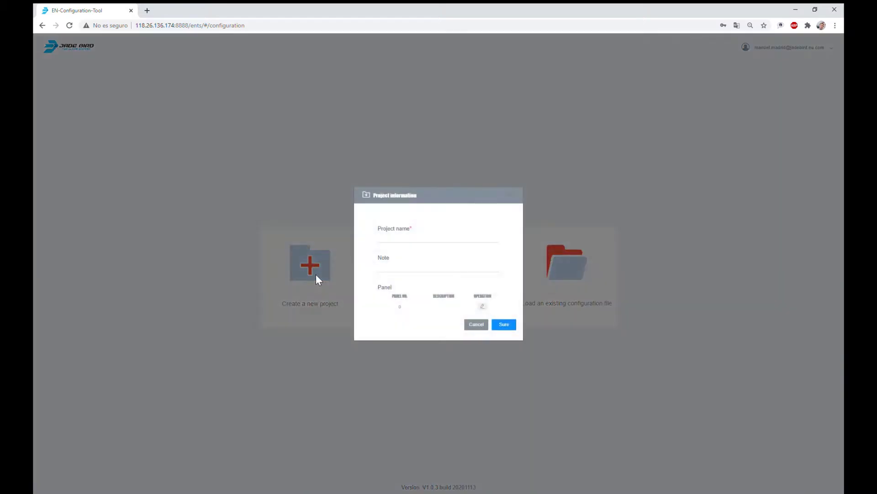
left_click(434, 245)
type("Edificio Oficinas")
left_click(503, 324)
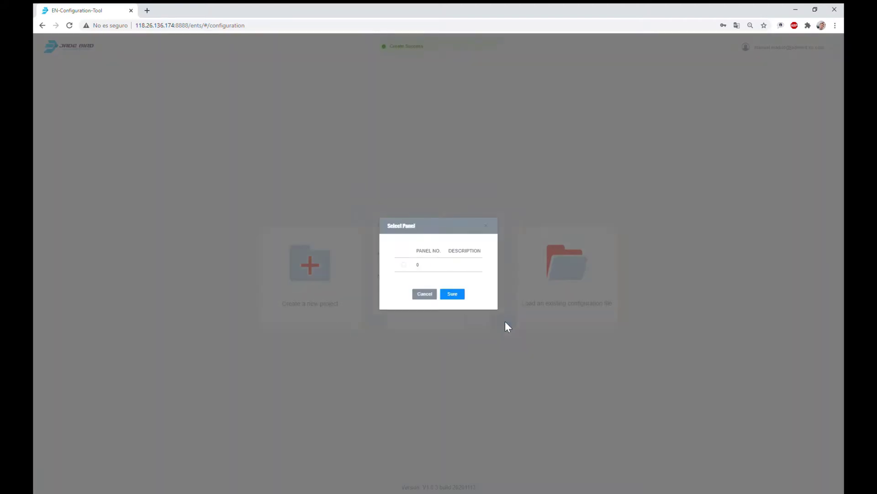
Select panel 0 of the new project and open its configuration.
left_click(404, 265)
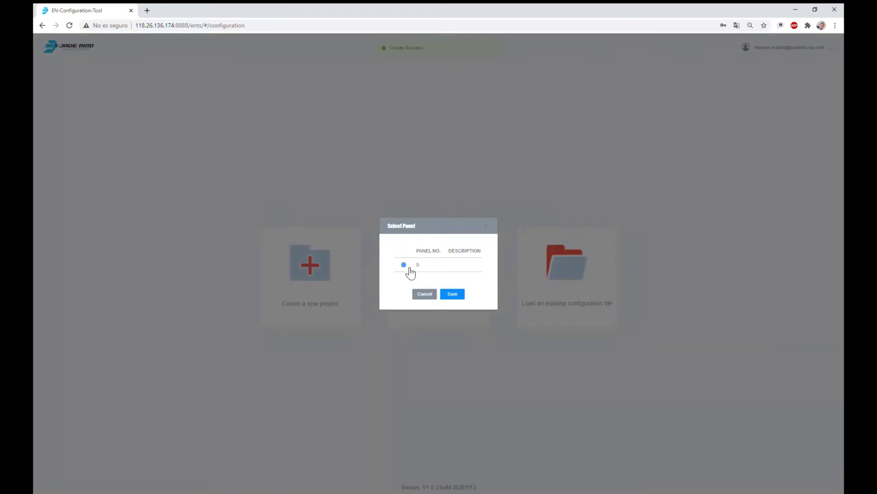
left_click(453, 295)
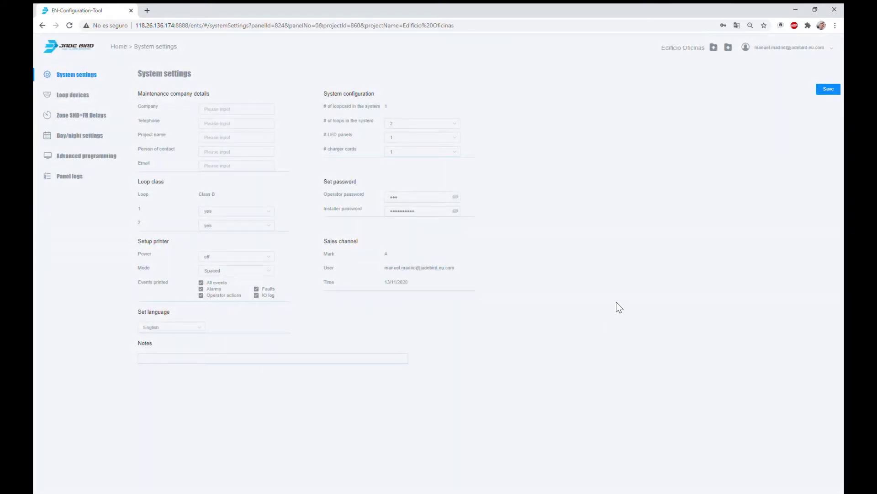
Examine the maintenance company detail fields: company, telephone, project name, person of contact and email.
left_click(231, 114)
left_click(231, 144)
left_click(227, 155)
left_click(227, 167)
left_click(225, 152)
left_click(219, 110)
left_click(218, 124)
left_click(218, 138)
left_click(219, 153)
left_click(221, 169)
left_click(238, 116)
Set the number of loops in the system to 1 and the Class B option of loop 1 to No.
left_click(402, 131)
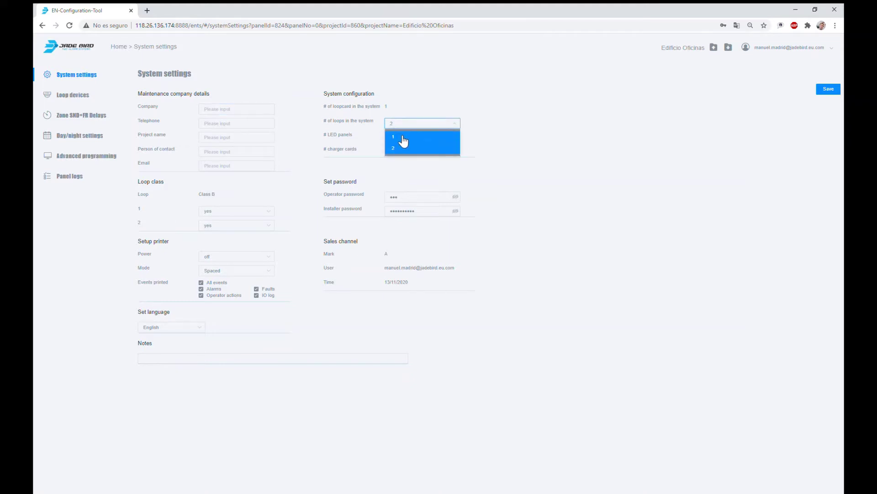
left_click(402, 137)
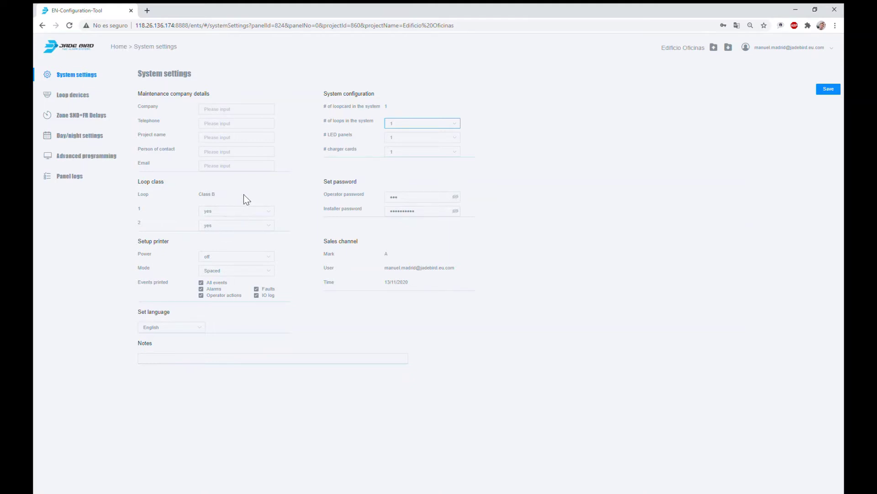
left_click(233, 215)
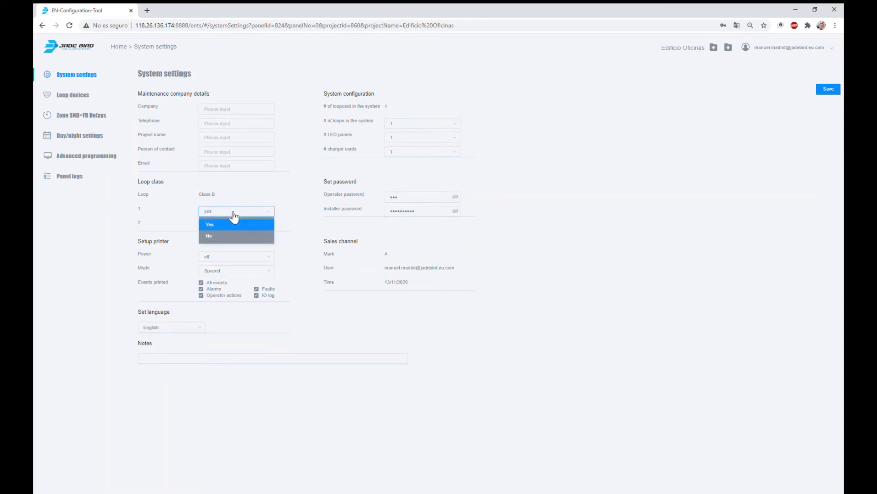
left_click(224, 236)
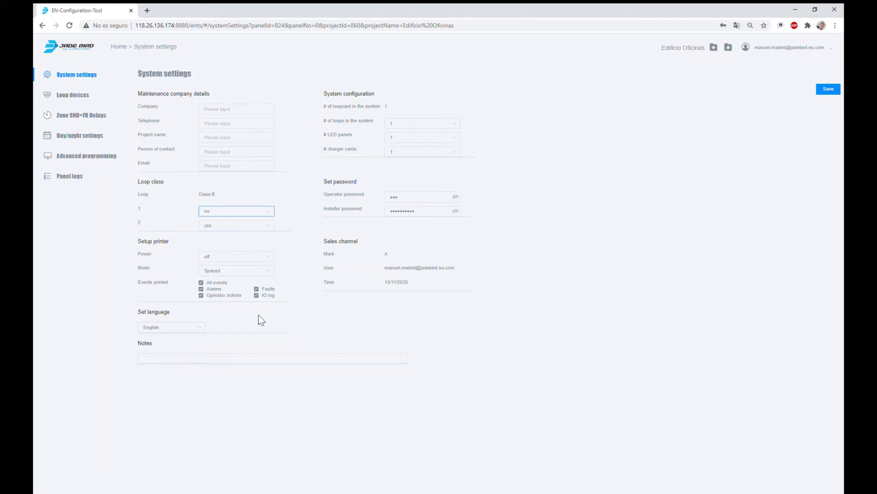
Set the panel language to Spanish and save the system settings.
left_click(201, 334)
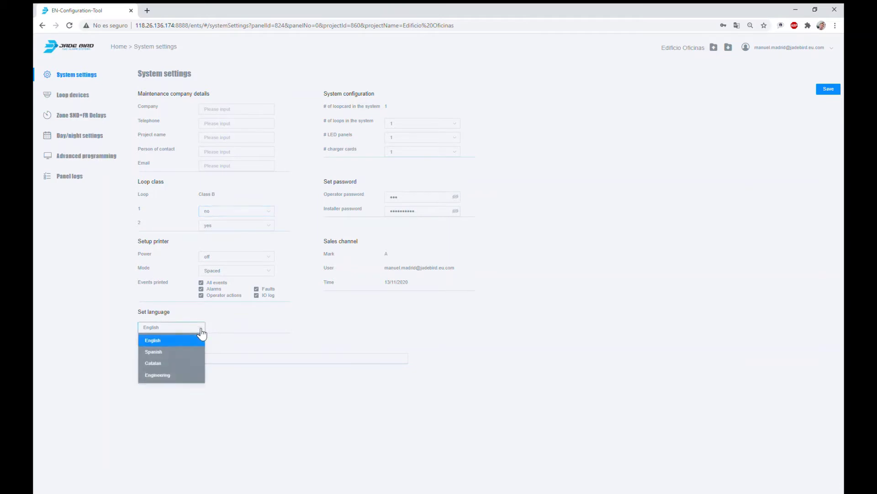
left_click(173, 353)
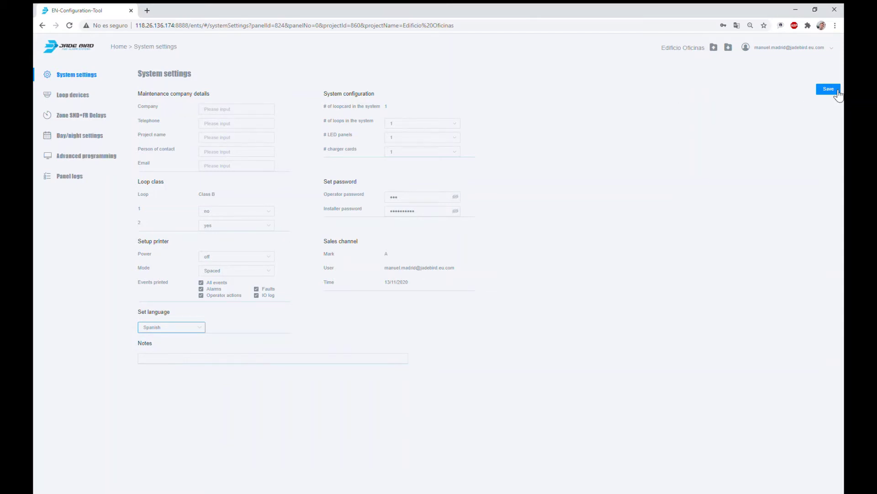
left_click(838, 91)
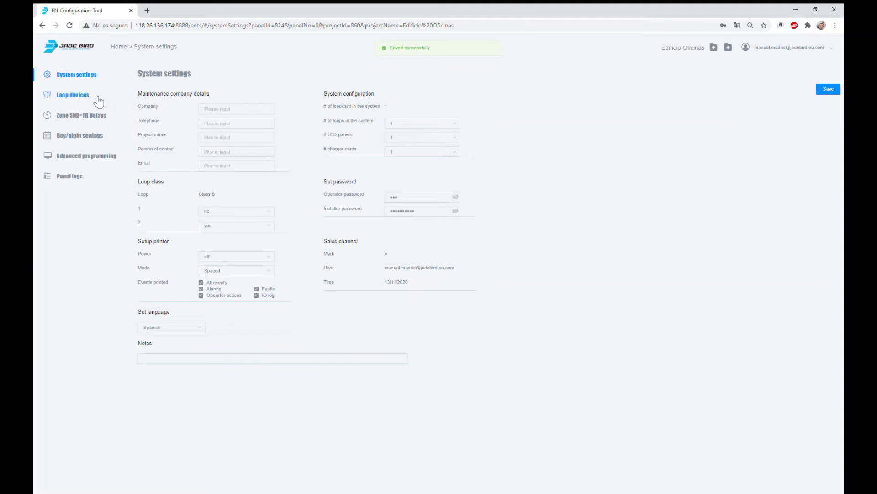
In the loop devices table, set address 1 to type MCP with the description "Entrada".
left_click(68, 96)
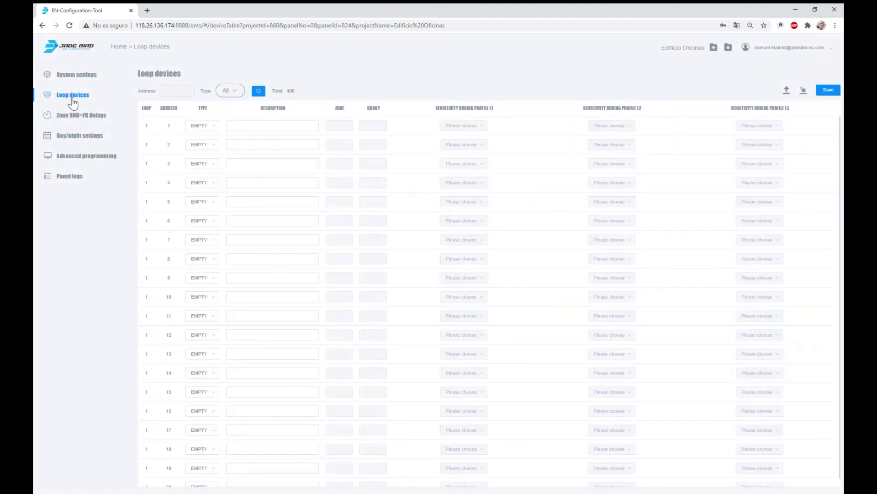
left_click(216, 129)
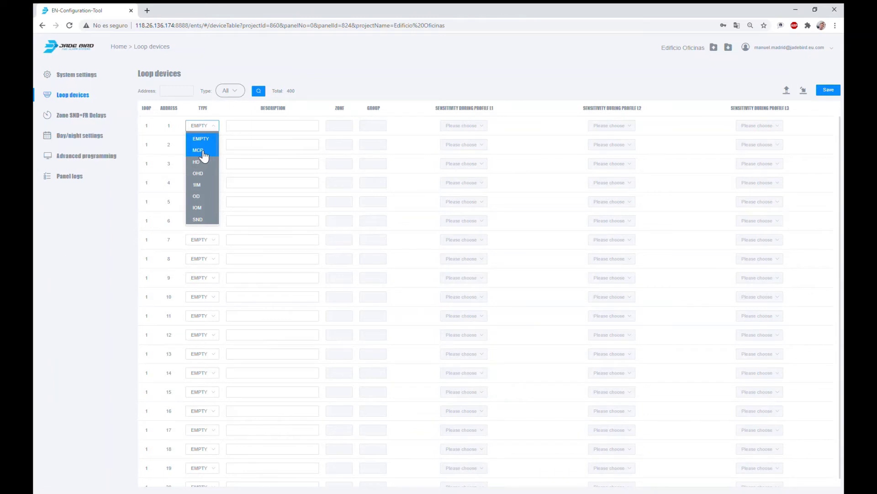
left_click(204, 152)
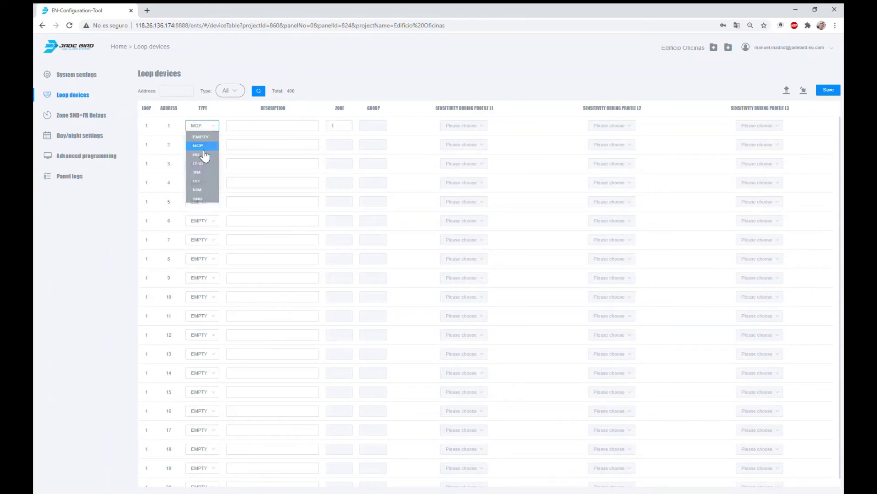
left_click(256, 133)
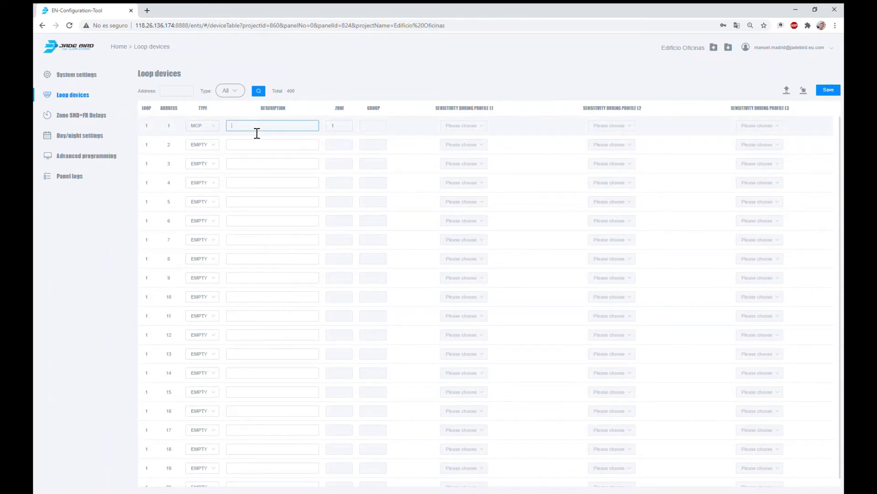
type("Entrada")
Set the loop device at address 2 to type SND with the description "Vestibulo" and group 1.
left_click(219, 147)
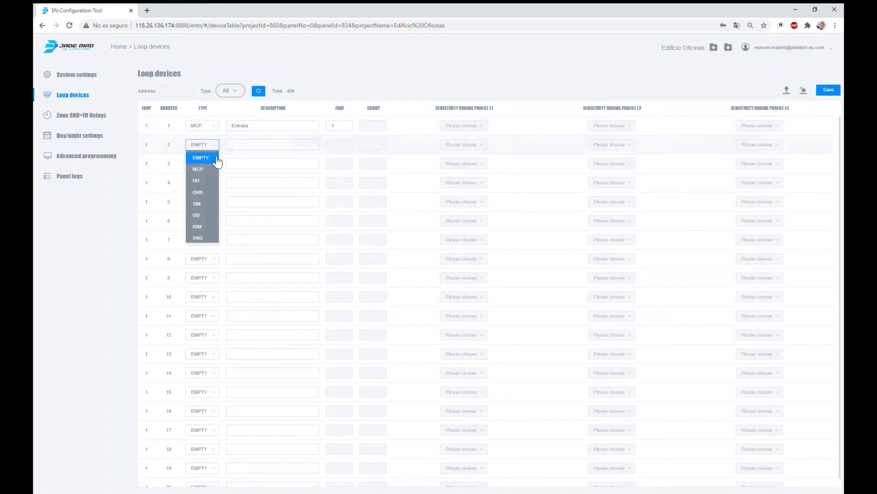
left_click(207, 238)
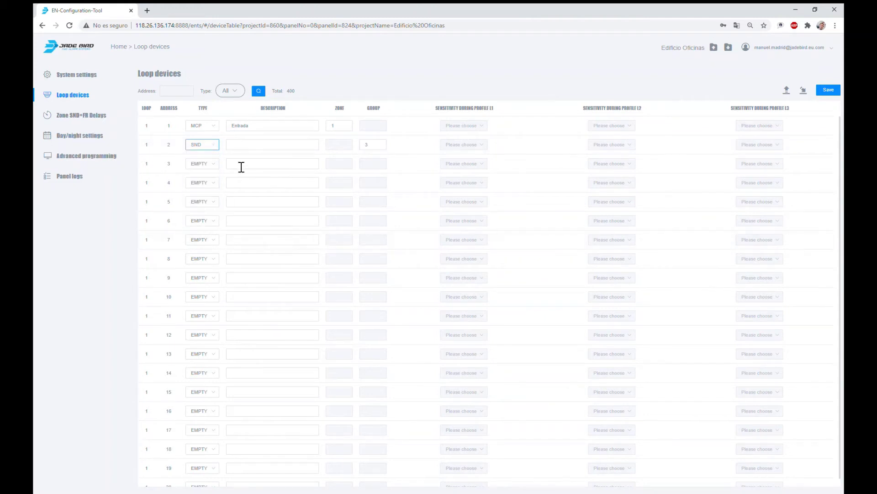
left_click(247, 150)
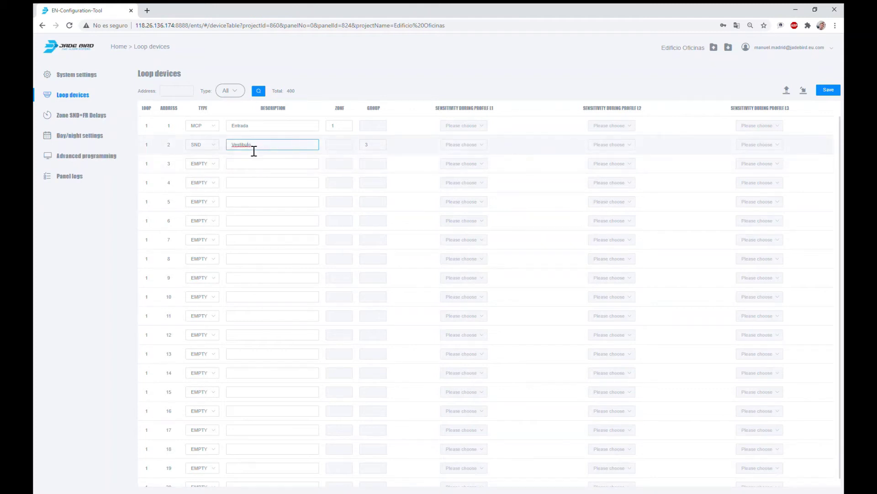
double_click(253, 150)
left_click(258, 148)
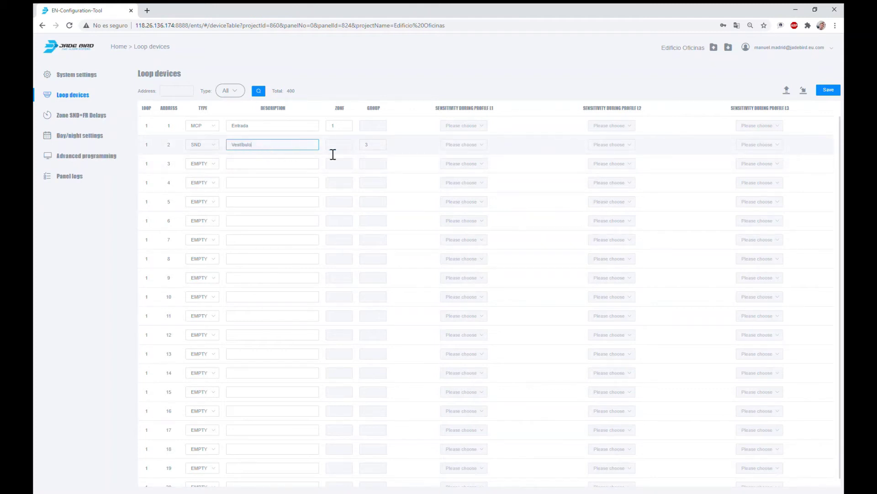
double_click(372, 145)
type("1")
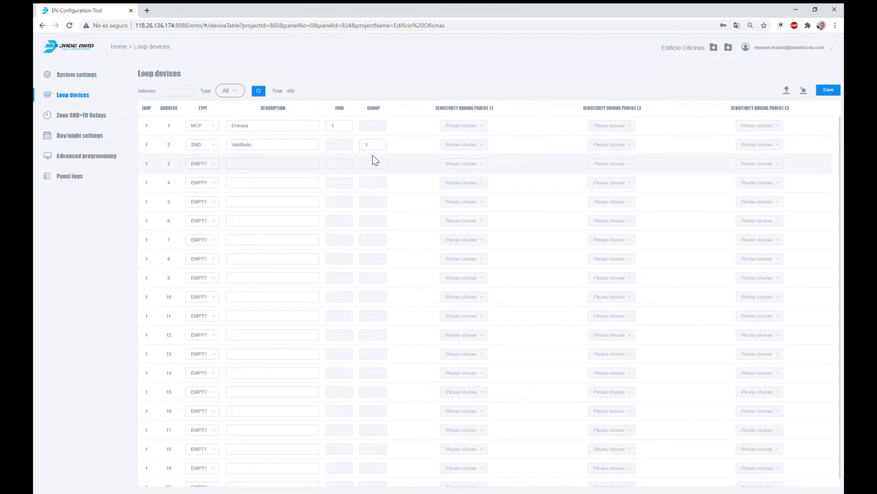
Set the loop device at address 3 to type OD with the description "Pasillo" and zone 2.
left_click(218, 166)
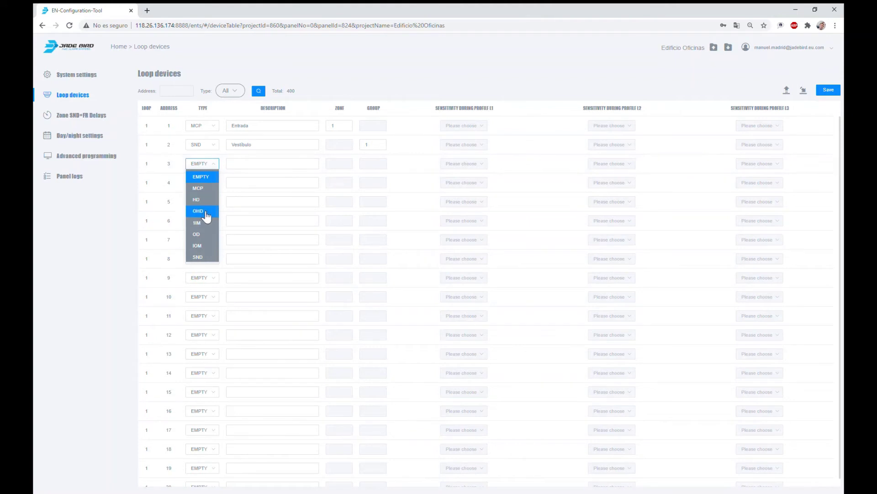
left_click(204, 235)
left_click(252, 165)
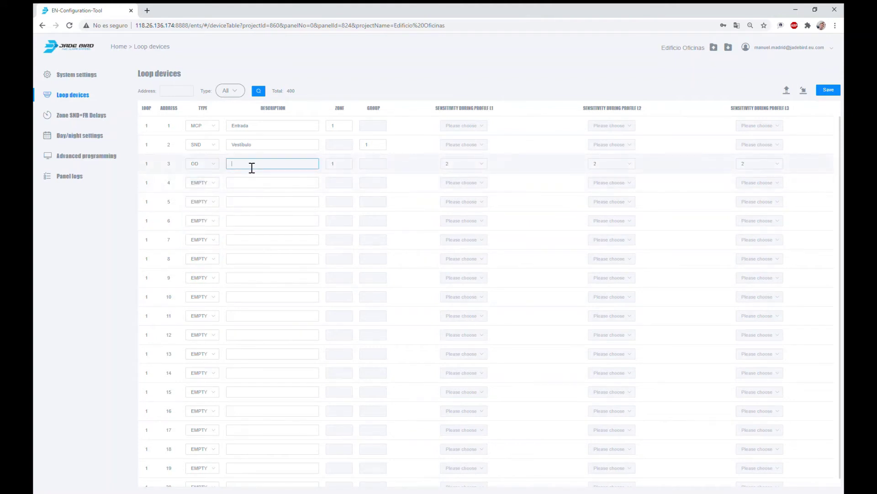
type("Pasillo")
double_click(339, 165)
type("2")
left_click(277, 168)
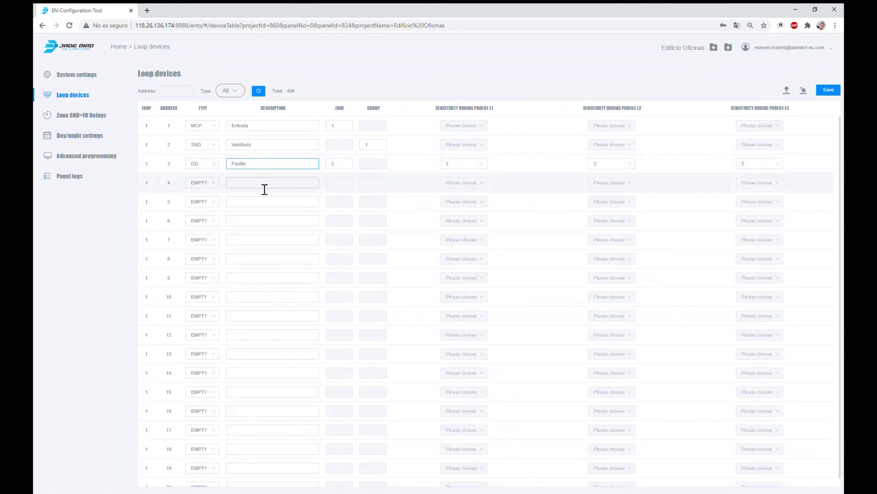
Set the loop device at address 4 to type HD, description "Cocina", zone 3, and save the device table.
left_click(215, 182)
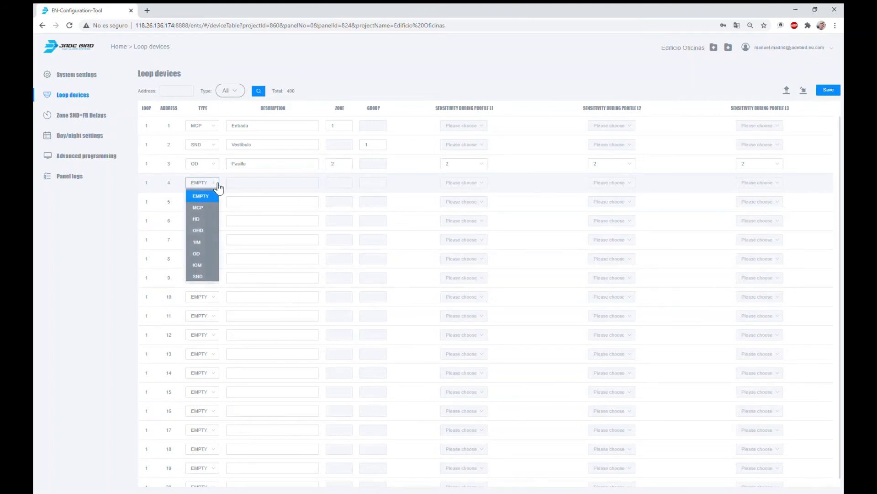
left_click(196, 219)
left_click(248, 188)
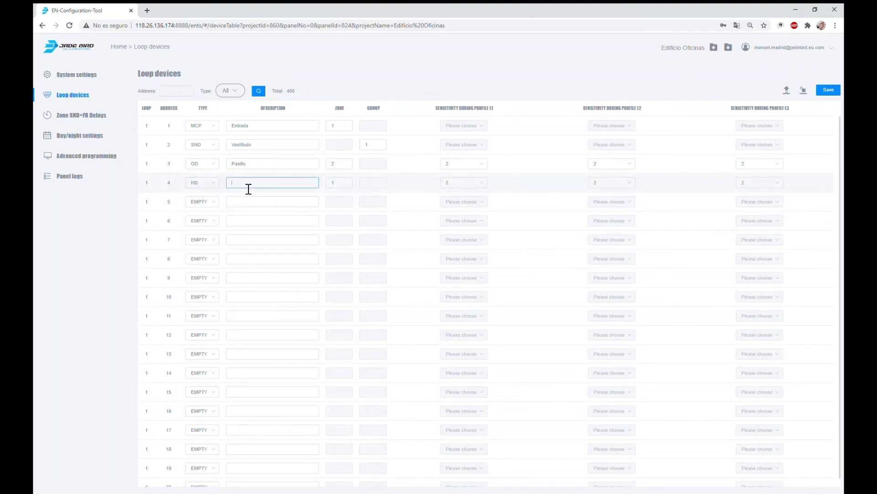
type("Cocina")
left_click(348, 189)
type("3")
left_click(275, 205)
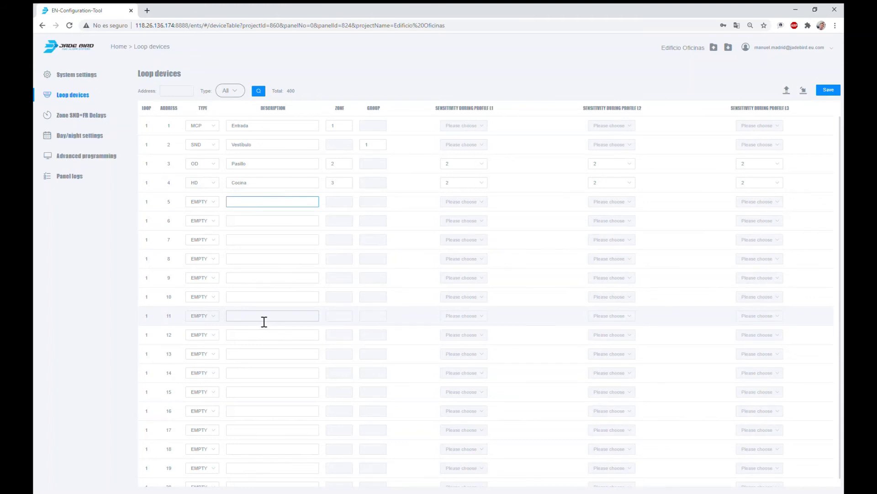
left_click(829, 90)
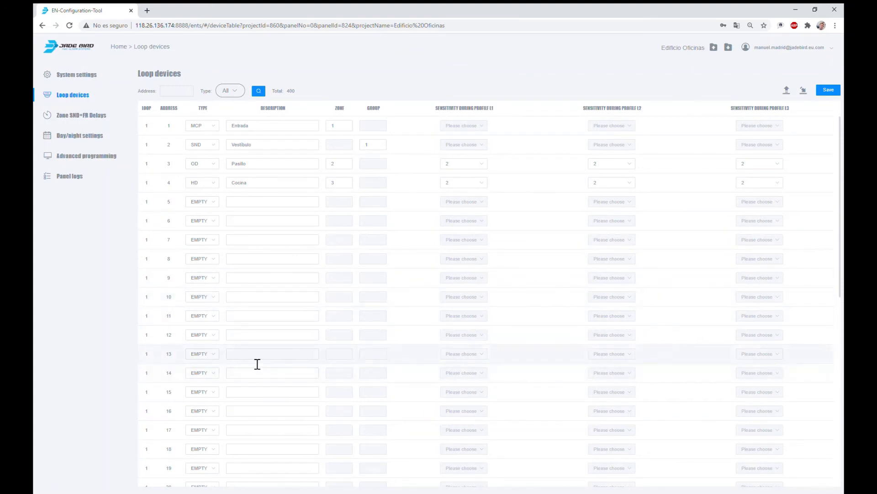
In the zone sounder and FR delays table, change the description of zone 1 to "Planta Baja".
left_click(79, 117)
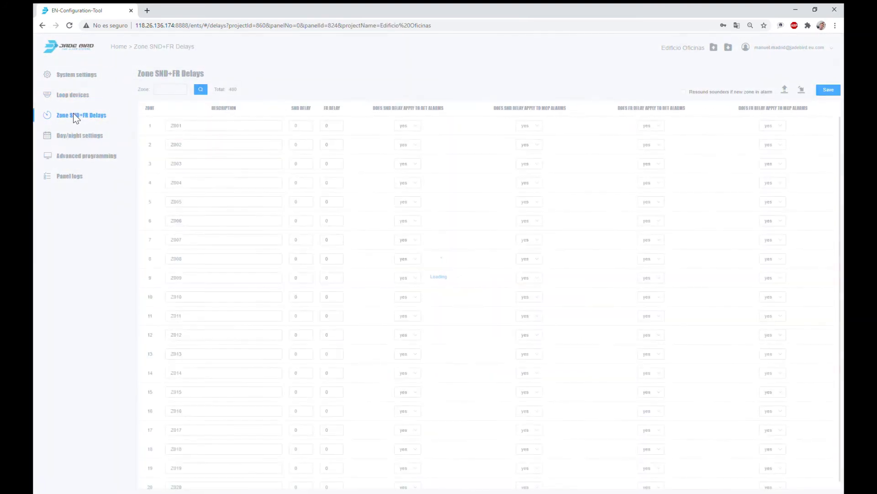
left_click(199, 131)
left_click_drag(199, 131, 167, 121)
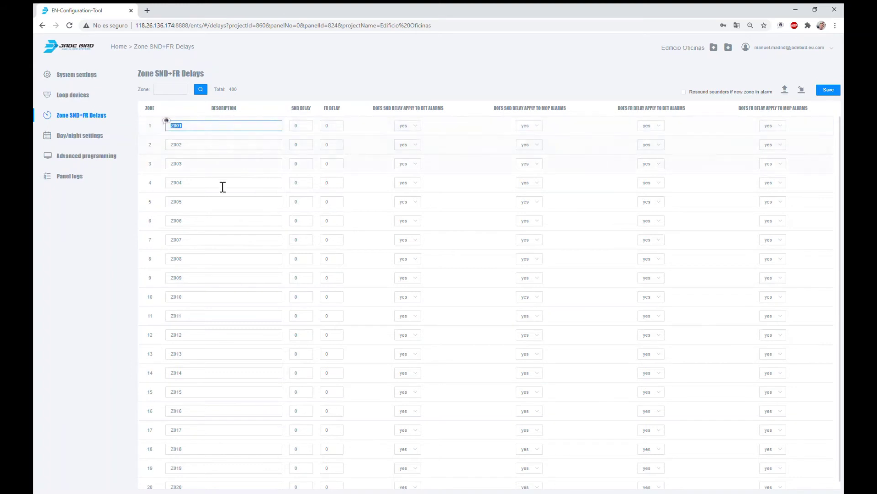
type("Pl")
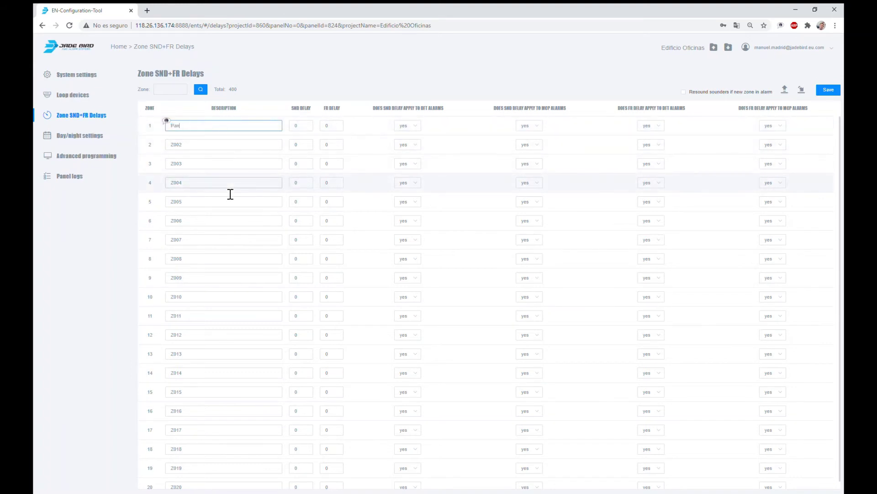
type("a")
key("BackSpace")
type("lanta Baja")
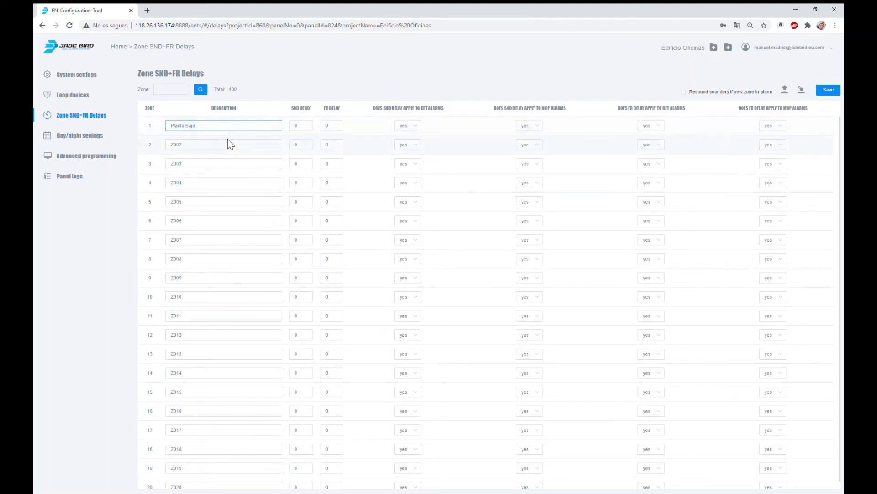
Change the description of zone 2 to "Planta Primera".
left_click(197, 149)
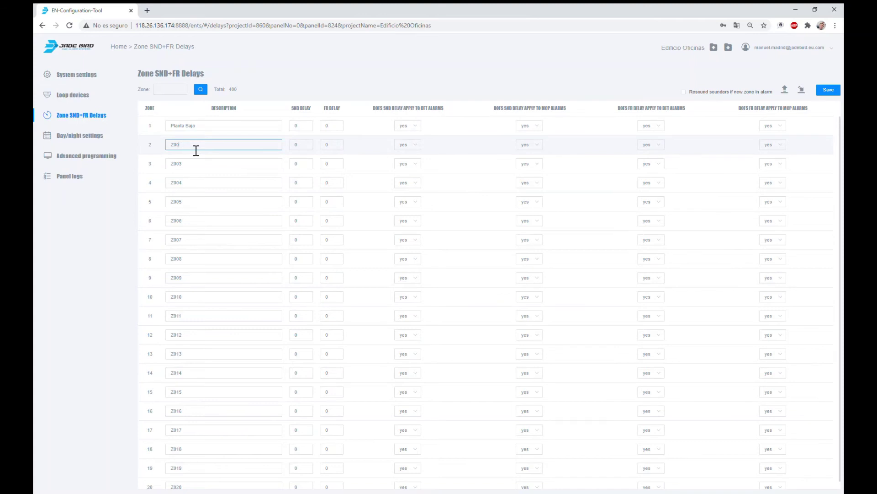
key("BackSpace")
key("BackSpace")
key("BackSpace")
type("Planta Primera")
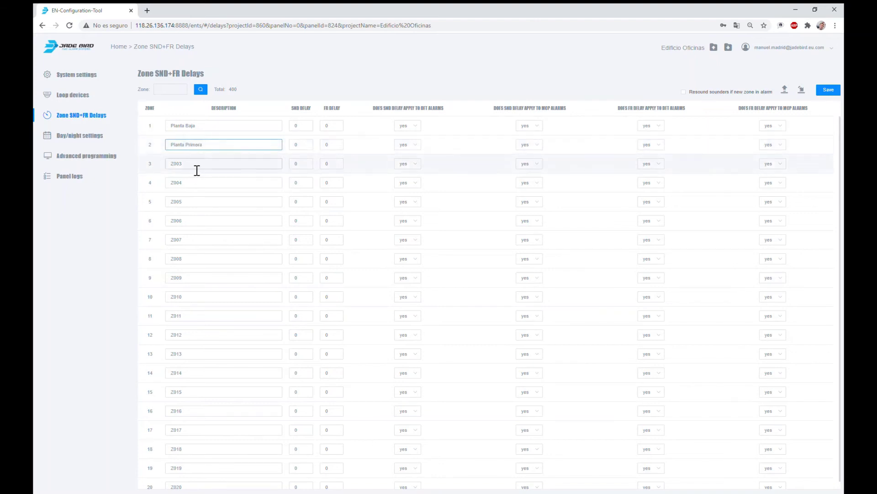
Change the description of zone 3 to "Planta Segunda" and save the zone table.
left_click(195, 169)
double_click(176, 170)
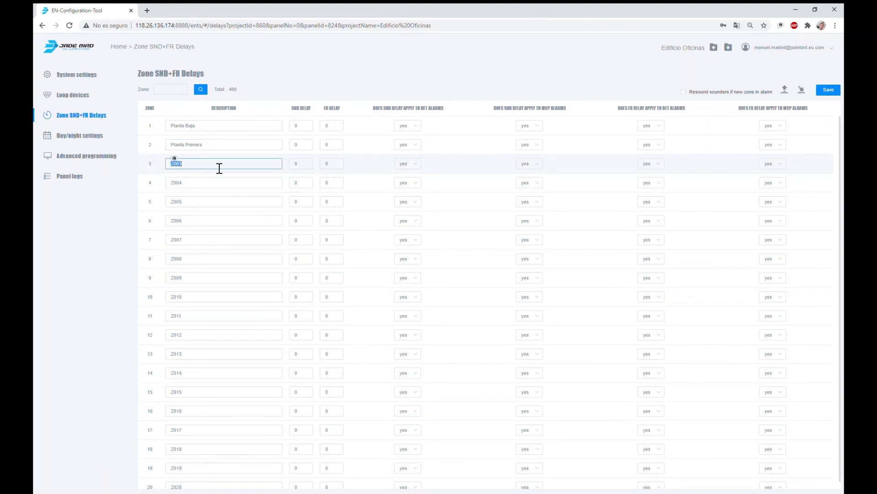
type("Planta segunda")
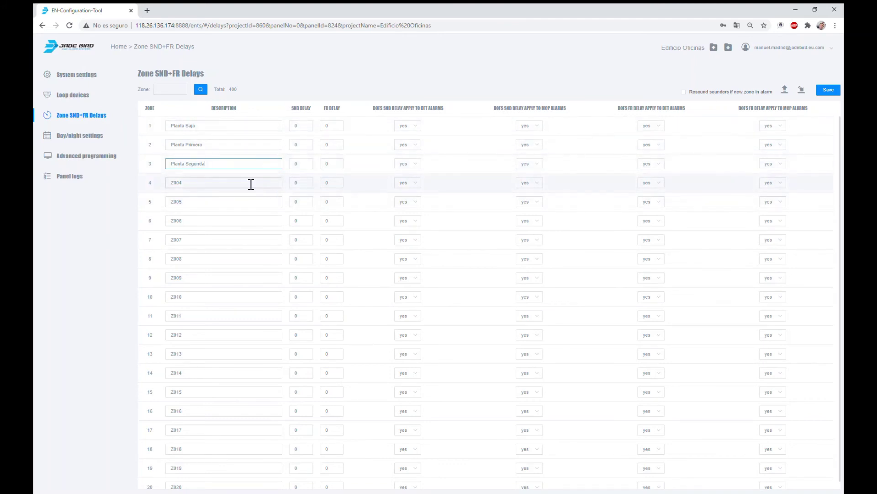
left_click(830, 91)
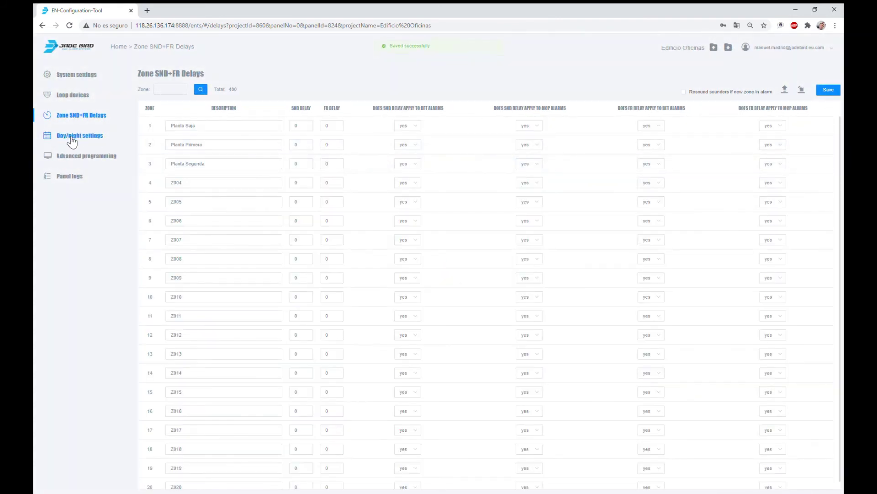
In the day/night settings, set Monday's day start time to 09:17 and its daytime sensitivity profile to 1.
left_click(73, 140)
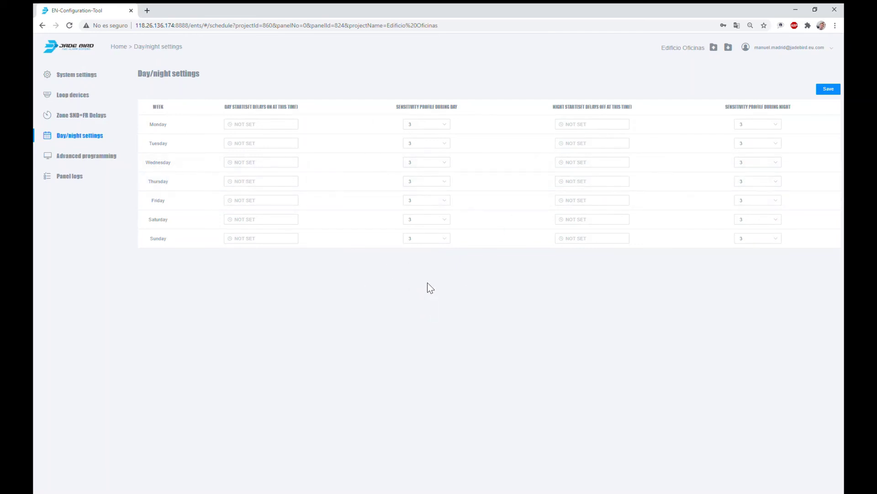
left_click(262, 127)
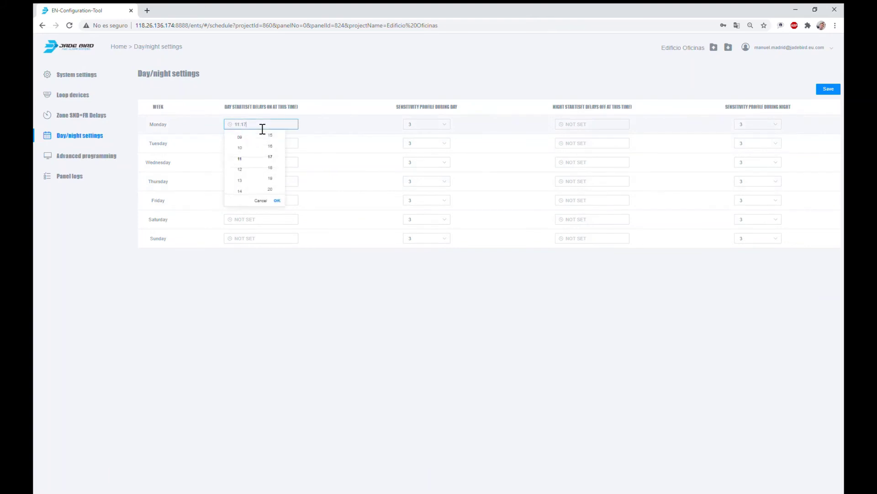
left_click(240, 137)
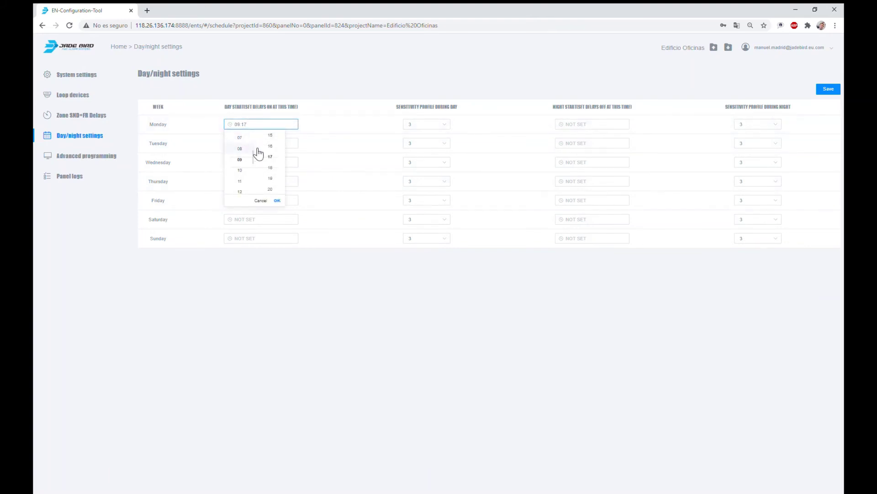
left_click(411, 126)
left_click(422, 145)
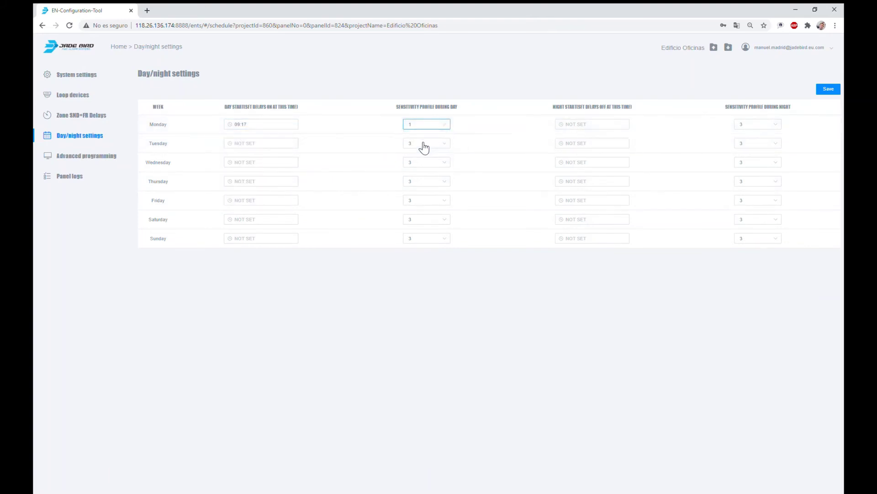
Set Monday's night start time to 11:17 and save the day/night settings.
left_click(578, 125)
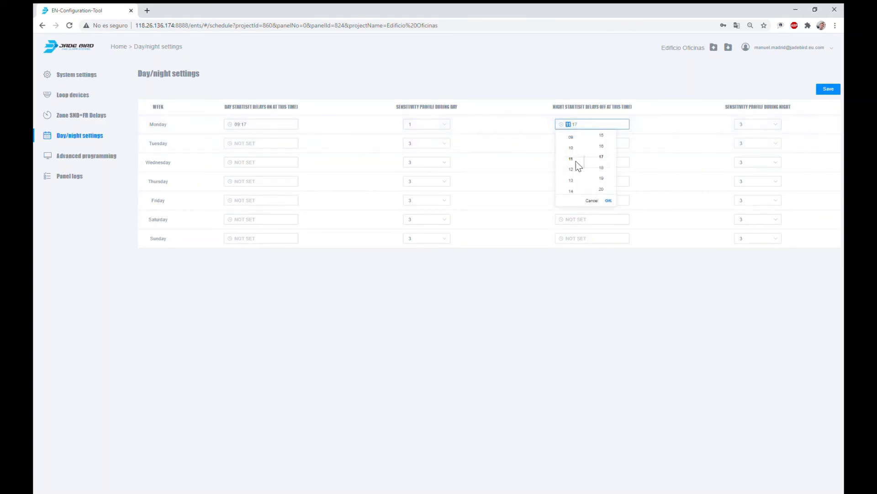
left_click(609, 126)
left_click(636, 155)
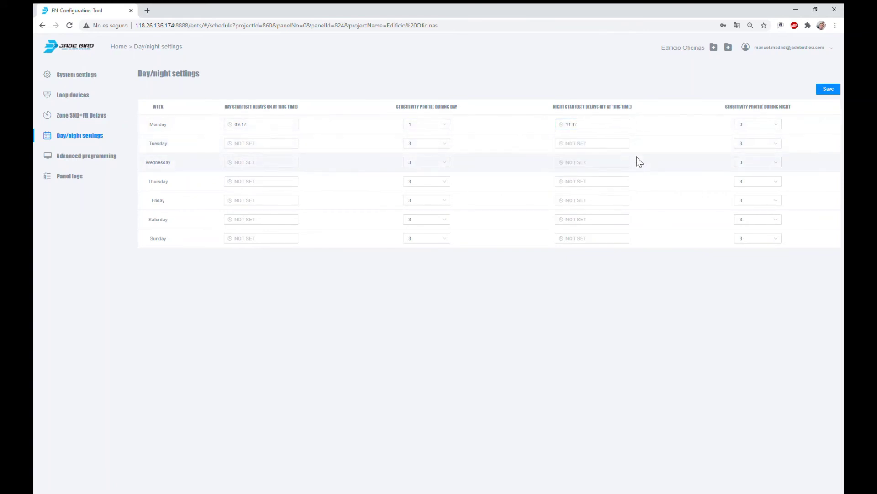
left_click(89, 156)
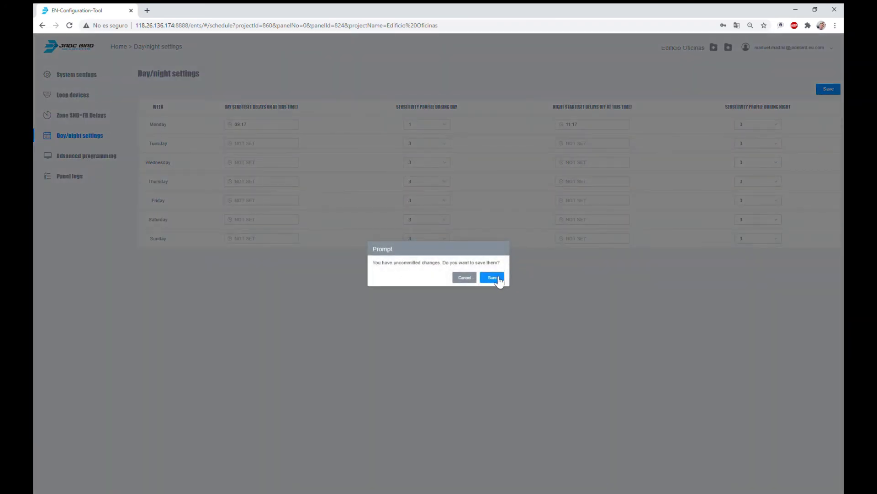
left_click(492, 276)
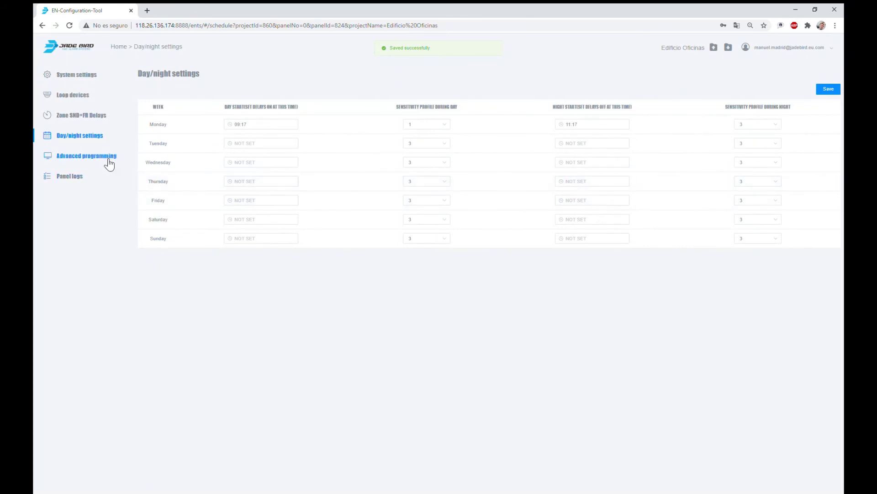
Review the advanced programming page, the panel logs and the system settings of the panel.
left_click(109, 156)
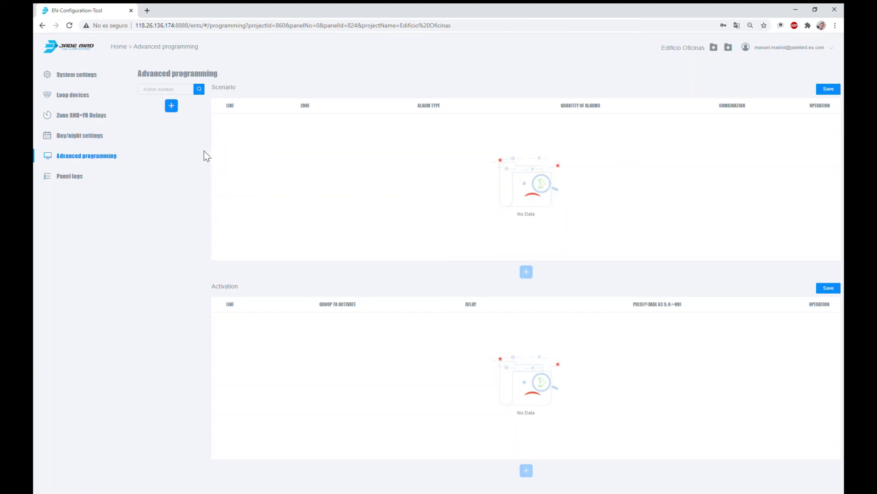
left_click(69, 178)
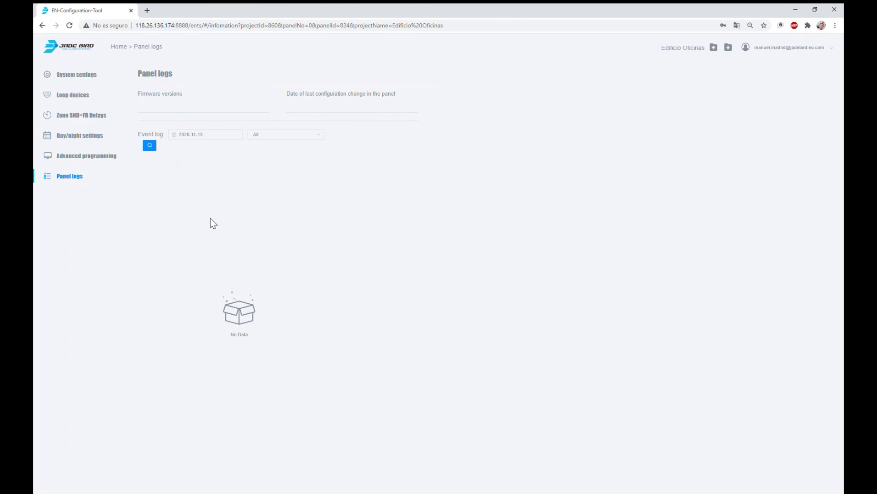
left_click(75, 79)
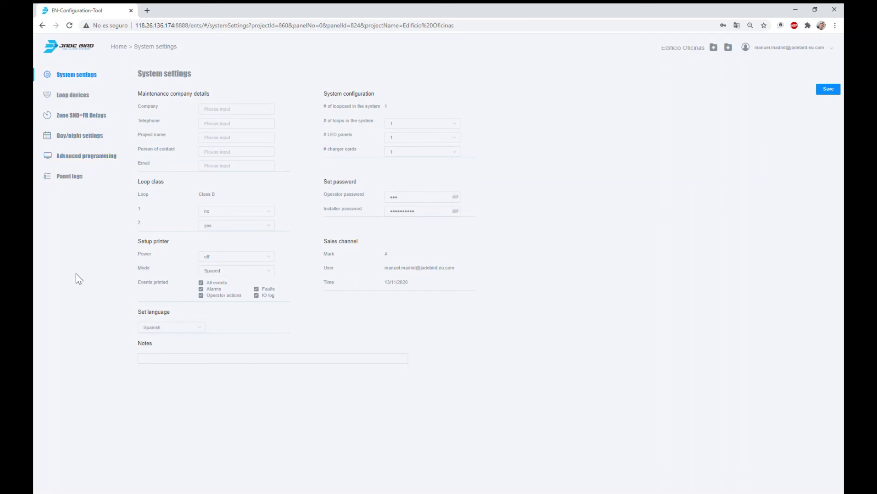
Export the Edificio Oficinas project and download its newly exported zip file from the account's download list.
left_click(730, 48)
mouse_move(833, 48)
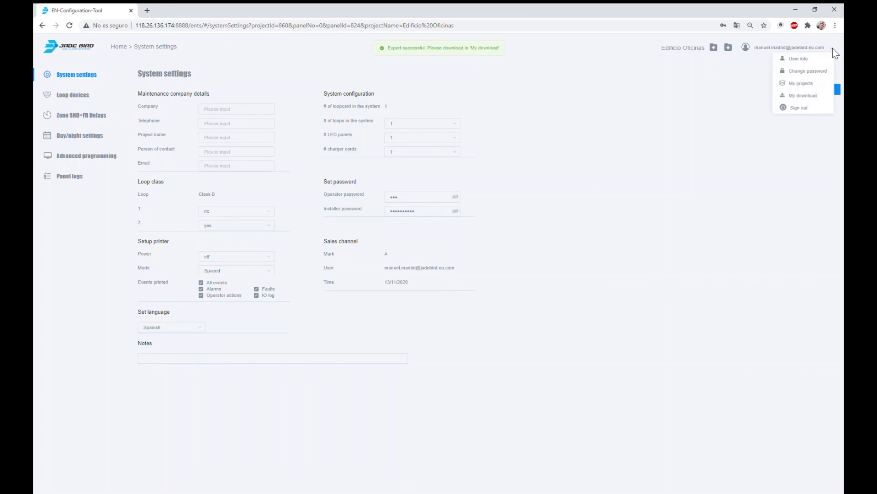
left_click(809, 96)
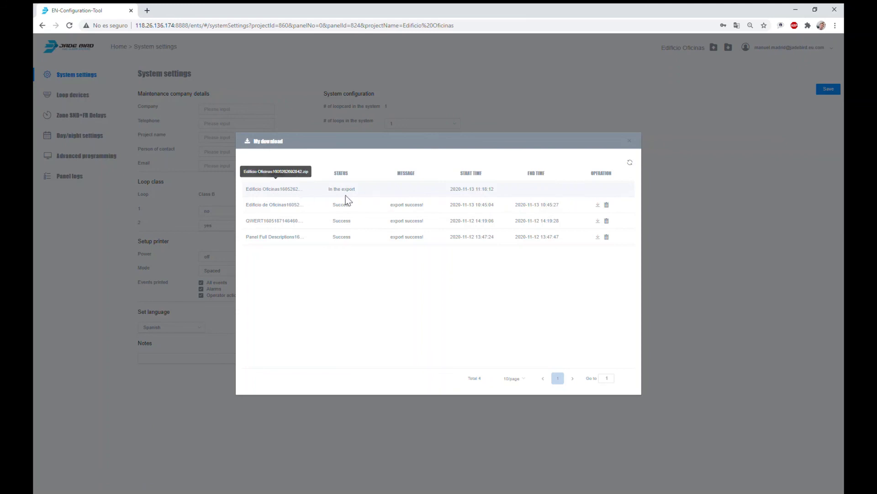
left_click(630, 163)
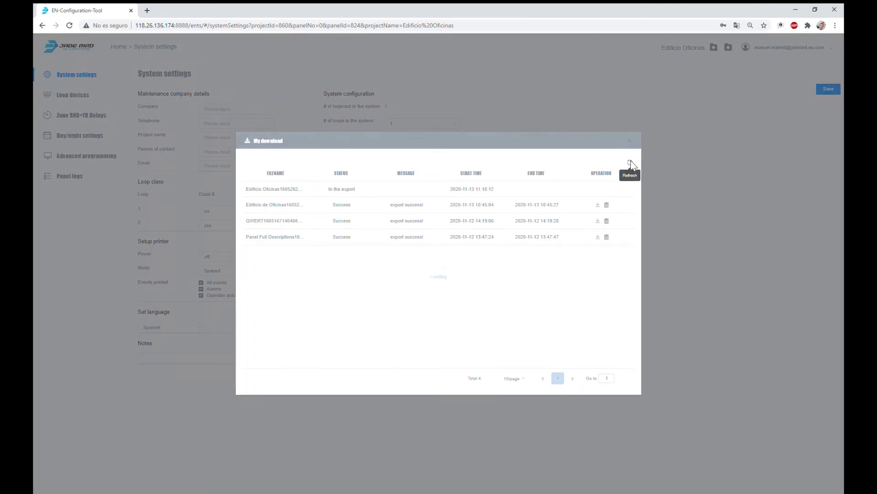
left_click(631, 163)
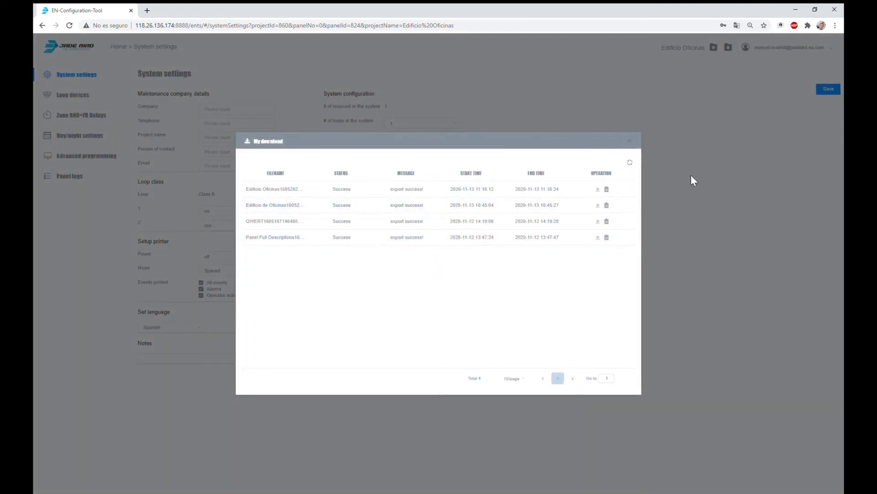
left_click(599, 189)
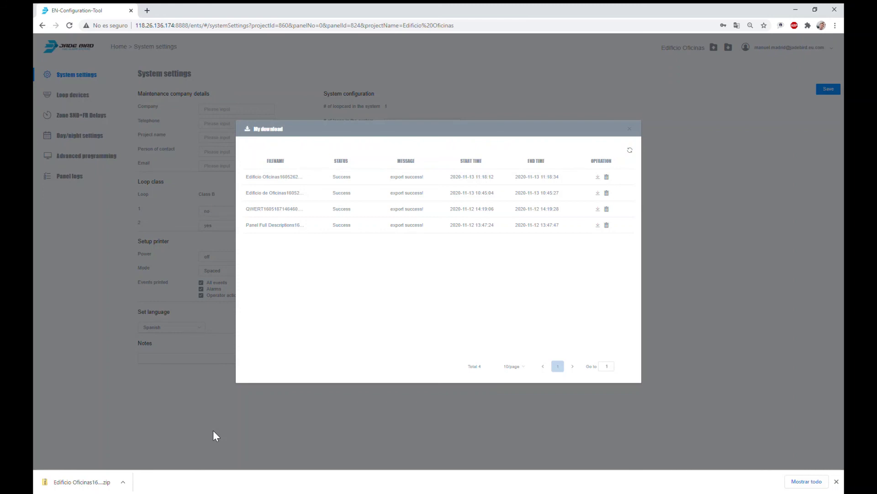
left_click(629, 128)
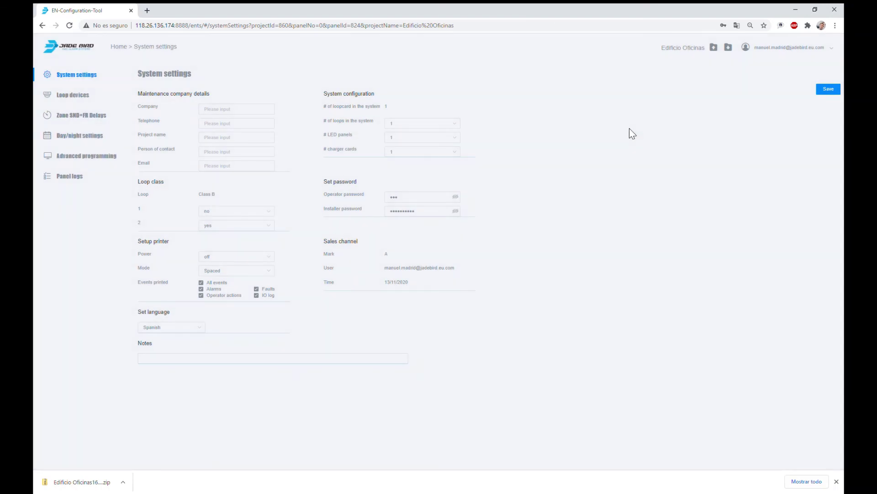